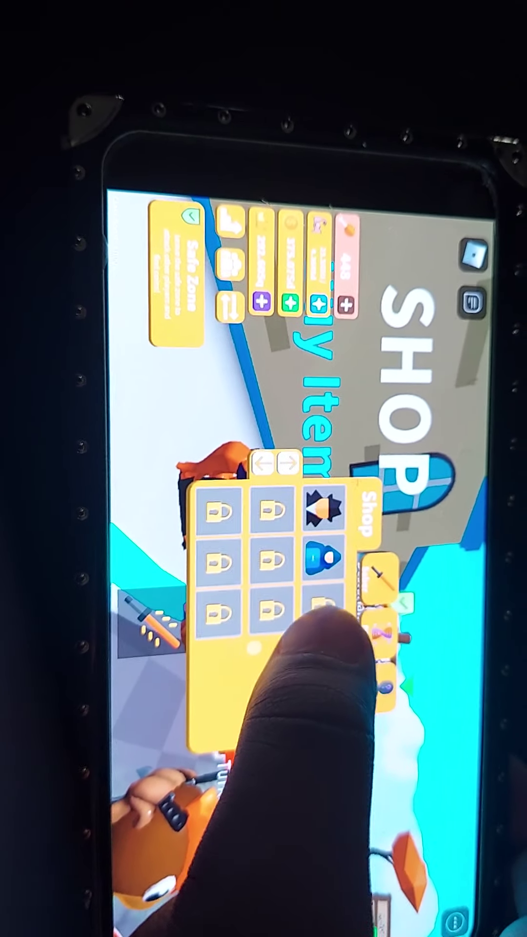
Step: Preview the first unlocked hat item in the Saber Simulator shop grid
left_click(343, 545)
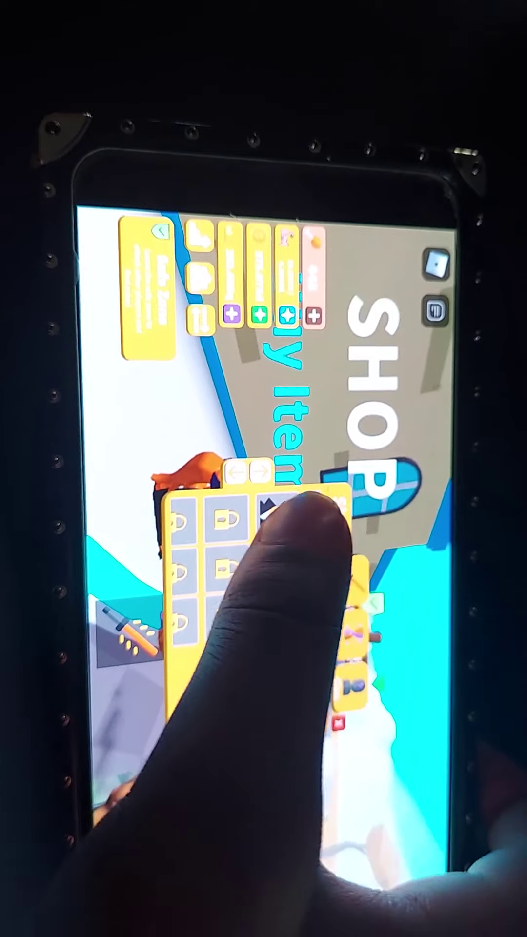